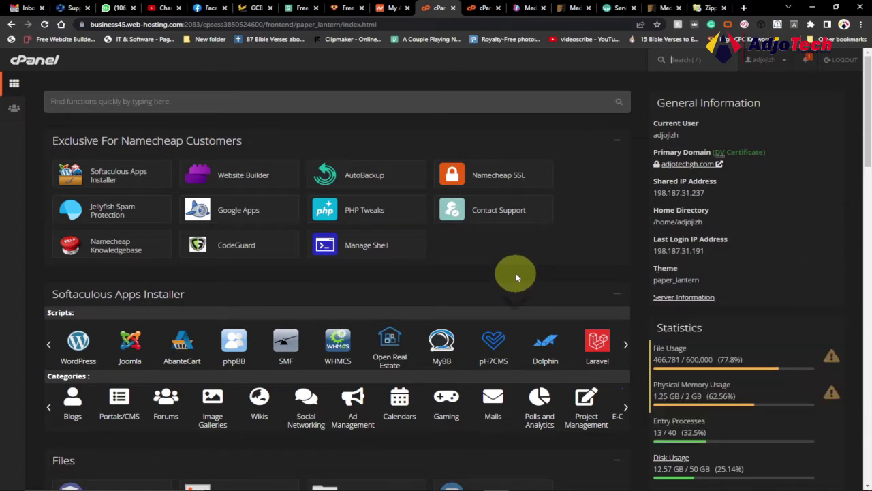
- Open the Disk Usage report from the cPanel home page
scroll(516, 278, "down", 2)
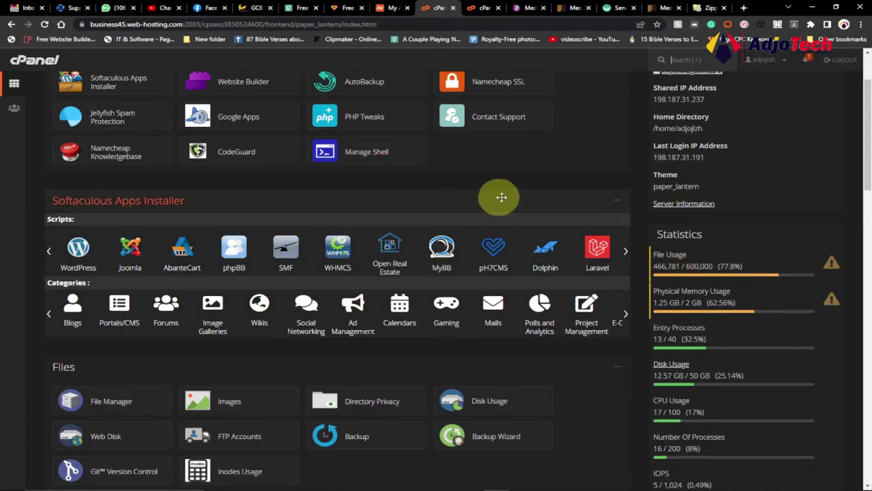
scroll(637, 212, "down", 3)
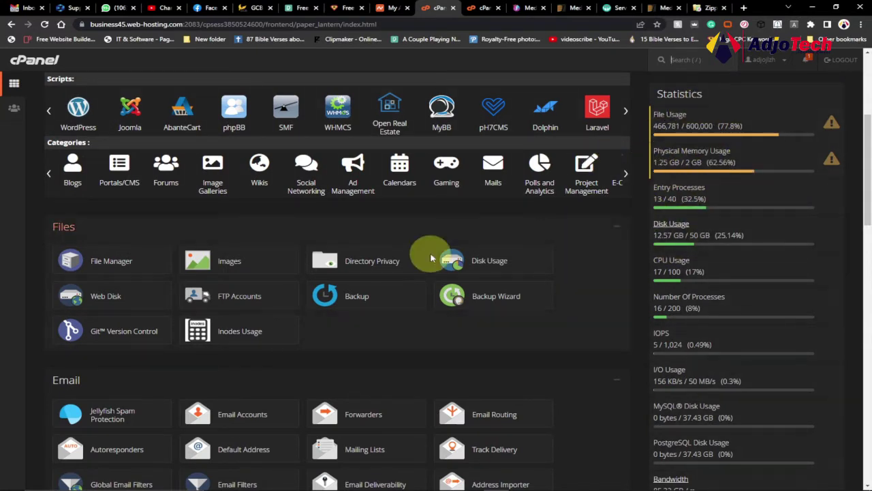
key("/")
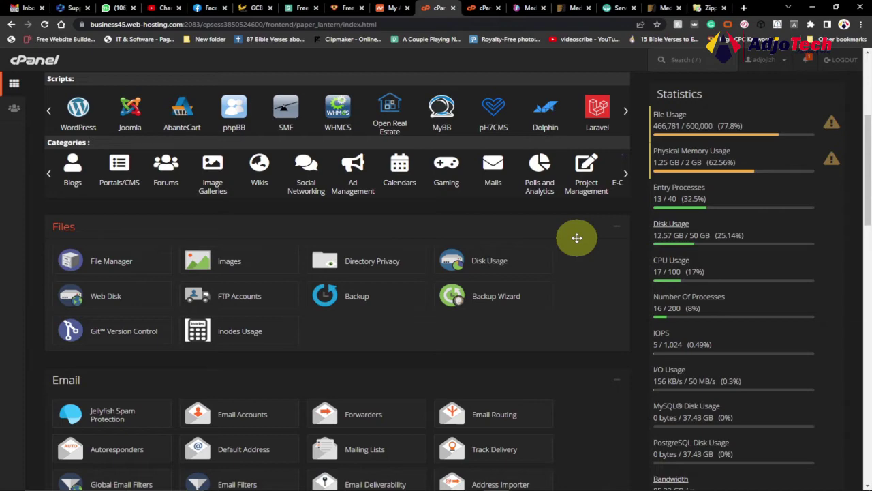
scroll(579, 265, "up", 3)
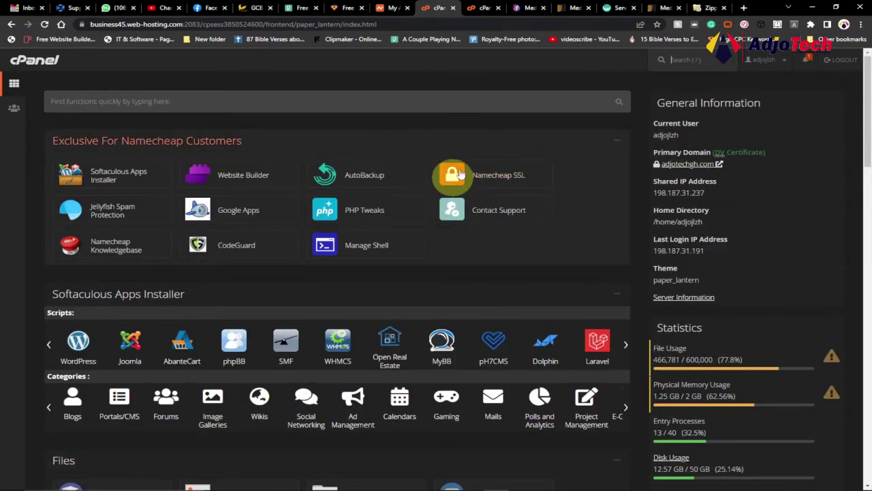
scroll(527, 275, "down", 3)
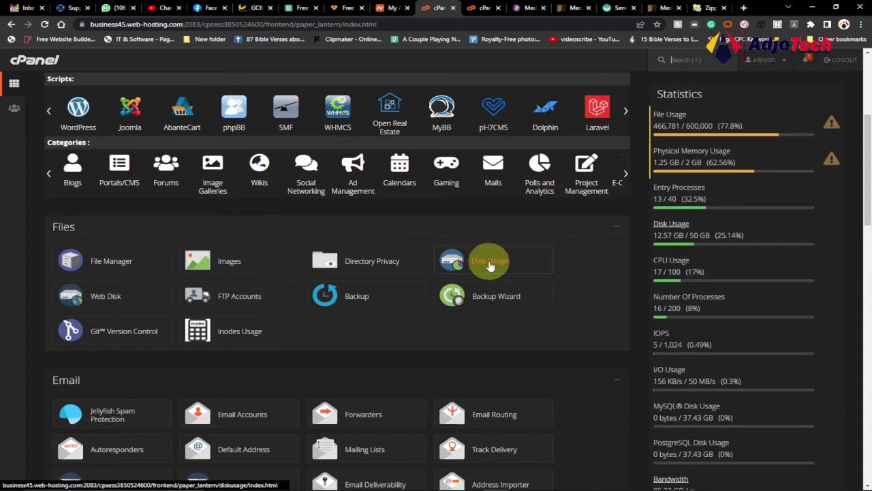
left_click(482, 264)
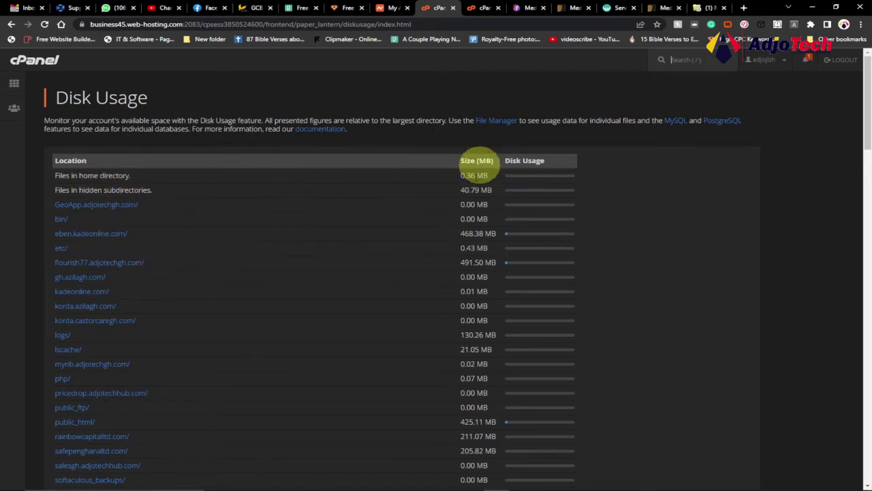
- Scroll the disk usage table to locate tmp/ at 274.05 MB
scroll(563, 225, "down", 3)
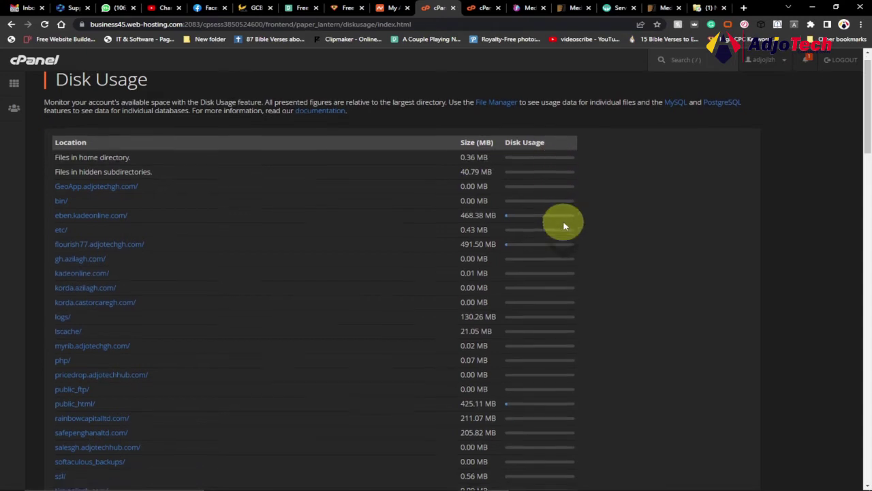
scroll(562, 225, "down", 1)
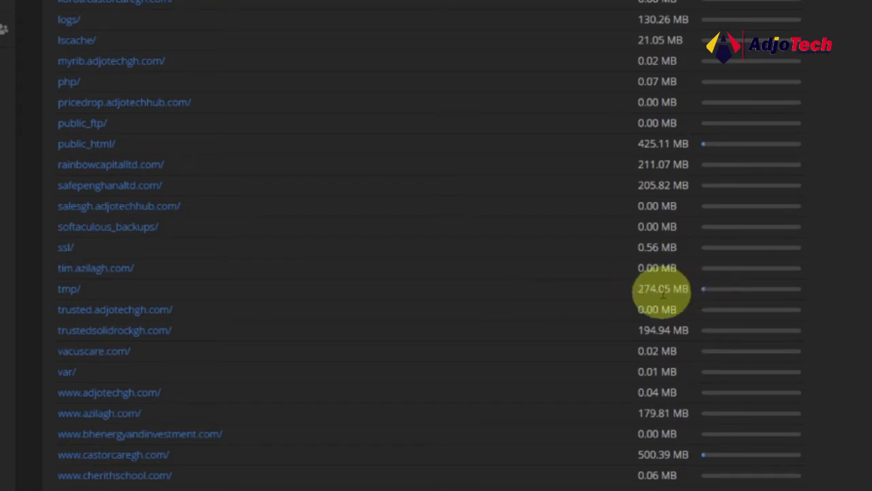
scroll(389, 300, "down", 5)
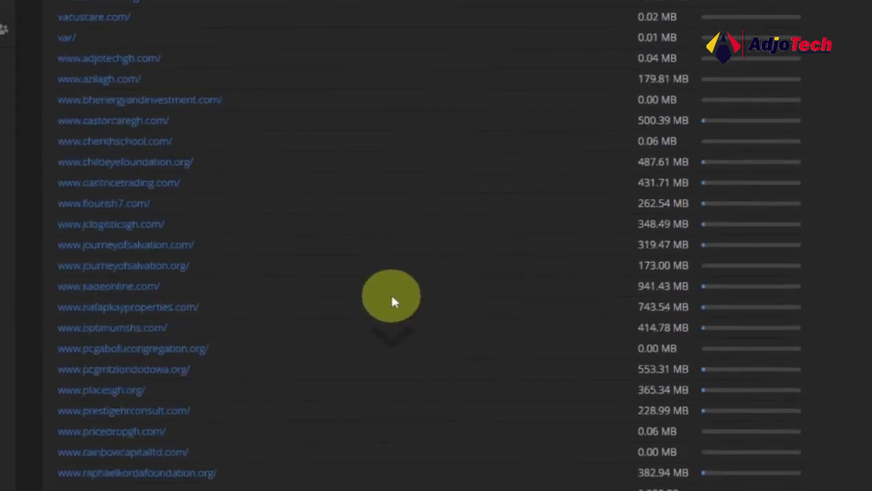
scroll(393, 300, "down", 3)
scroll(477, 320, "down", 2)
scroll(525, 337, "down", 1)
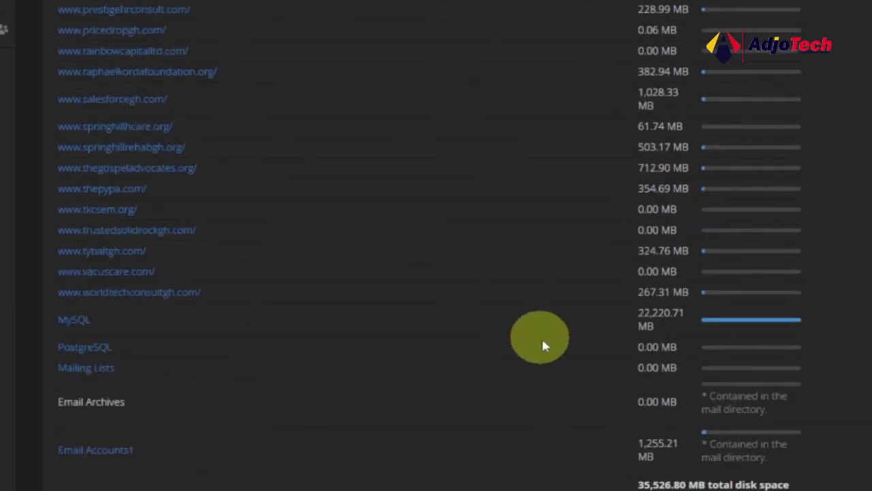
scroll(552, 333, "up", 5)
scroll(552, 330, "up", 2)
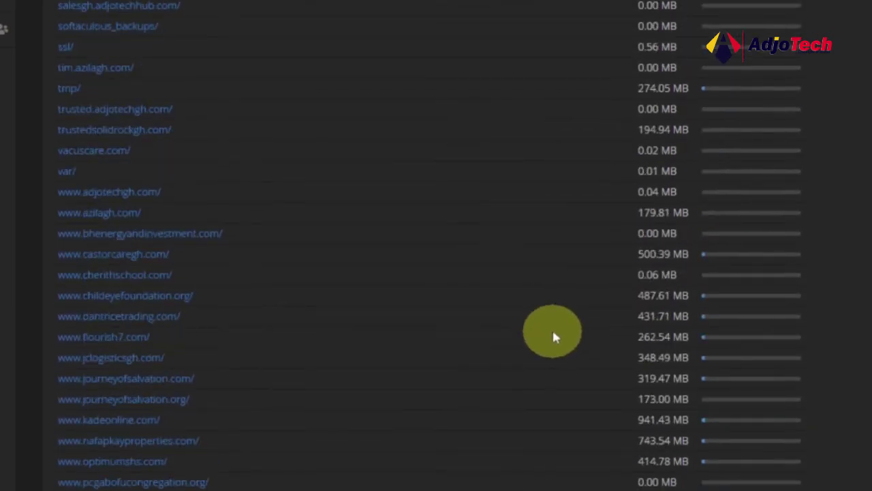
scroll(551, 328, "up", 4)
scroll(552, 326, "up", 3)
scroll(552, 324, "up", 1)
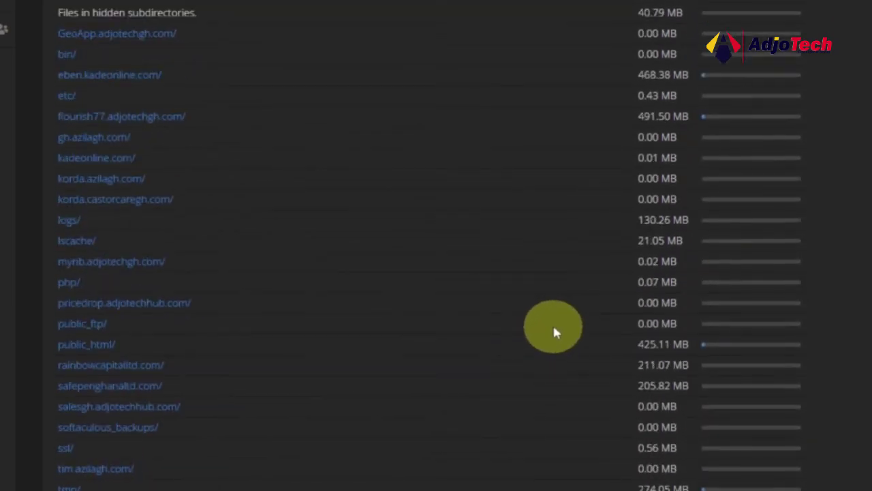
scroll(489, 311, "down", 3)
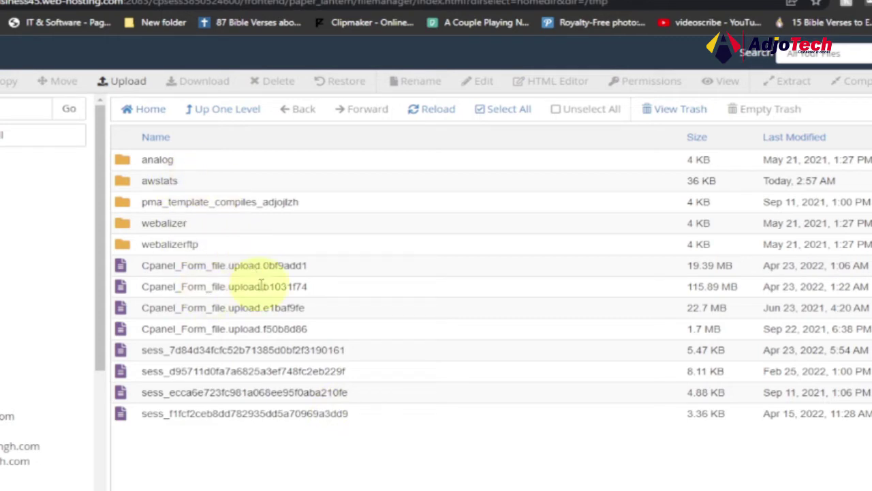
- Select every file and subfolder inside the tmp folder
left_click(497, 116)
- Deselect the five subfolders, from analog through webalizerftp, so only loose files stay selected
key("ctrl")
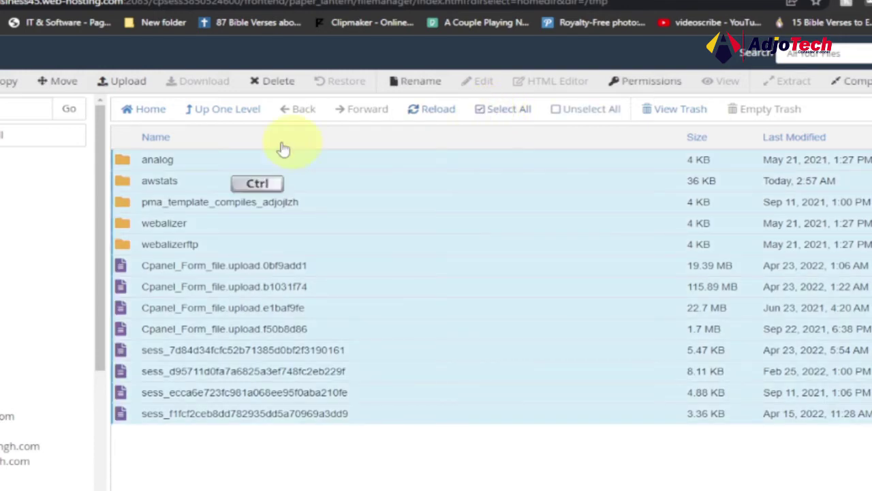
left_click(124, 163, "ctrl")
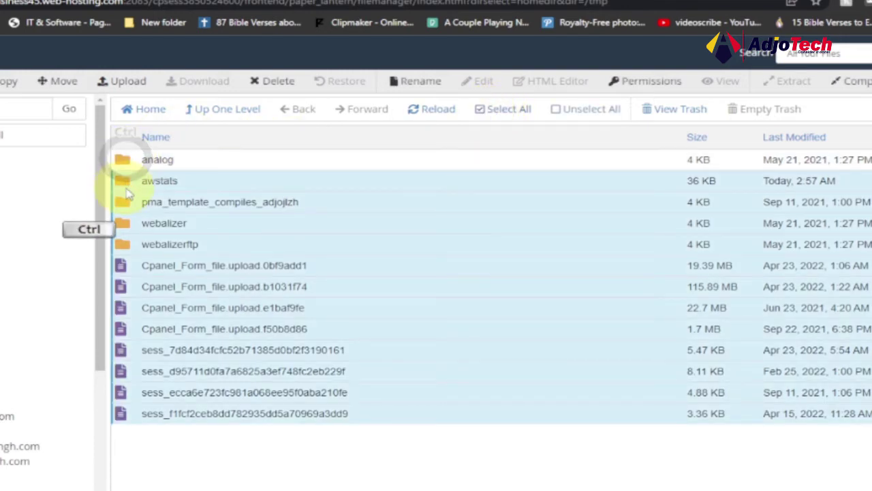
left_click(122, 181, "ctrl")
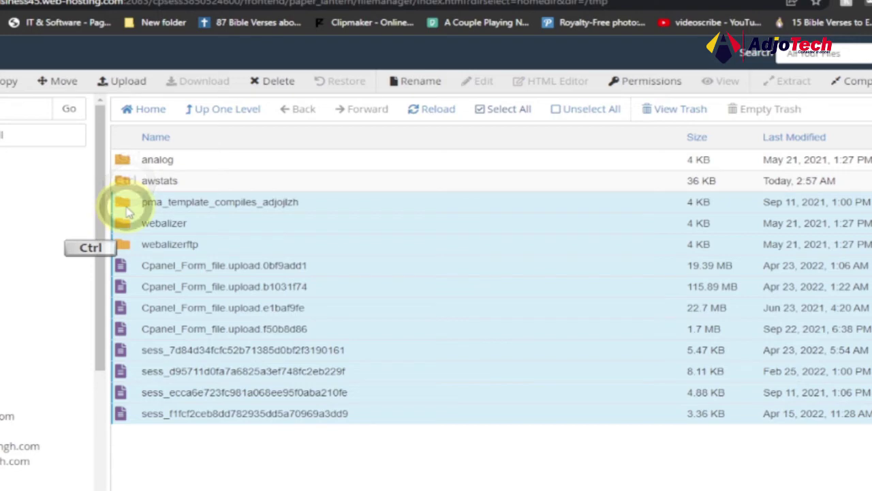
left_click(125, 203, "ctrl")
left_click(125, 223, "ctrl")
left_click(129, 248, "ctrl")
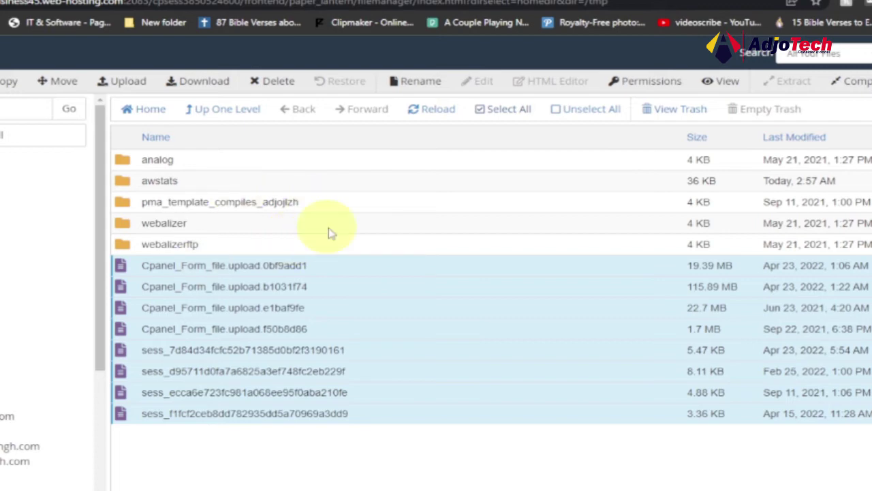
- Permanently delete the selected upload and session files, skipping the trash
left_click(276, 83)
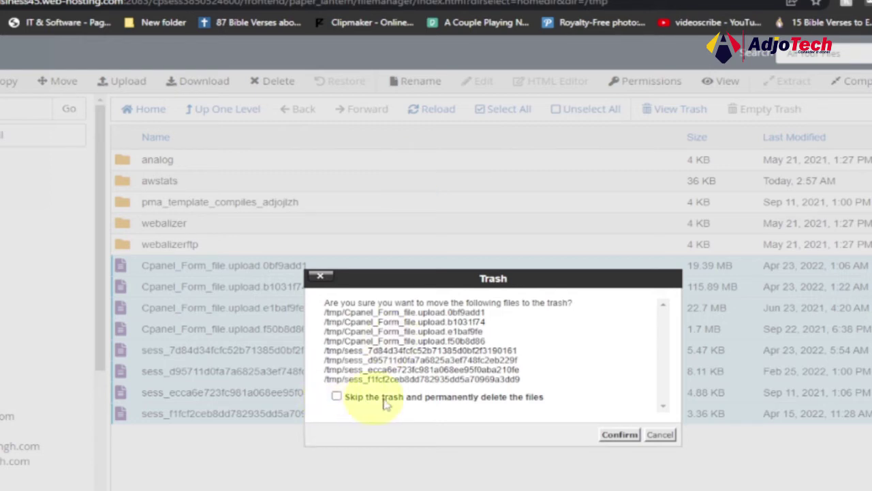
left_click(337, 397)
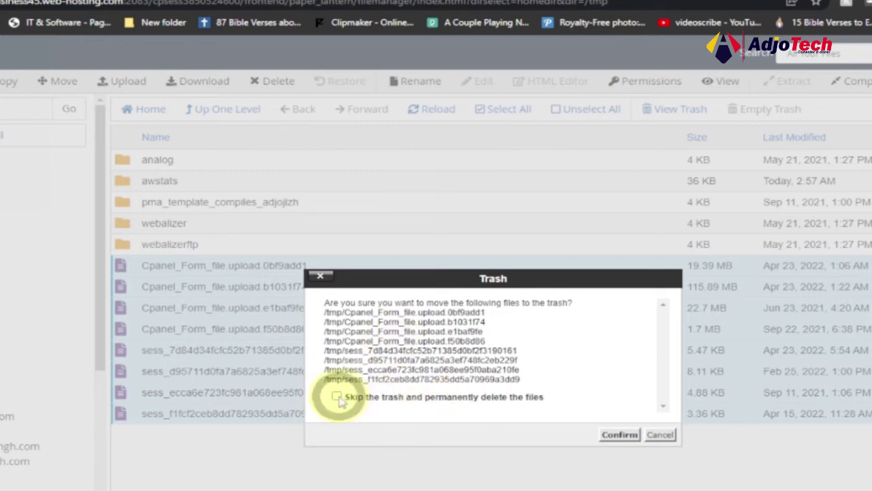
left_click(620, 436)
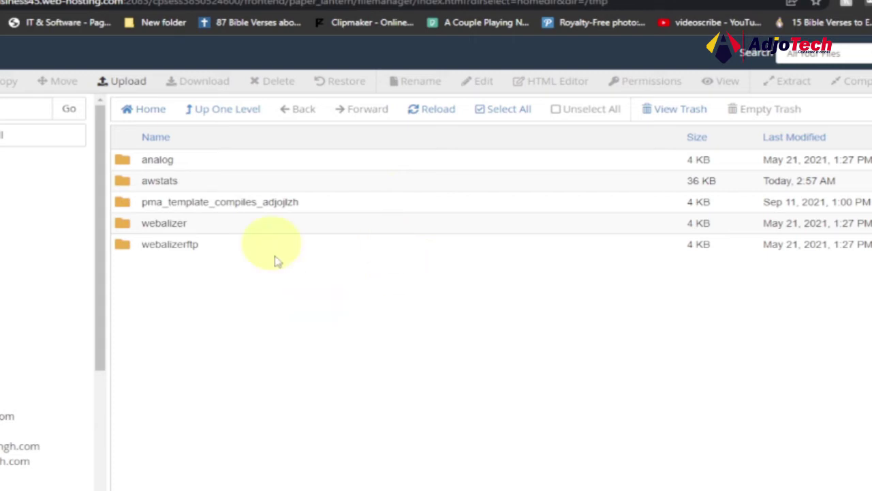
- Confirm the analog folder is empty, then open awstats and select all its items
double_click(123, 164)
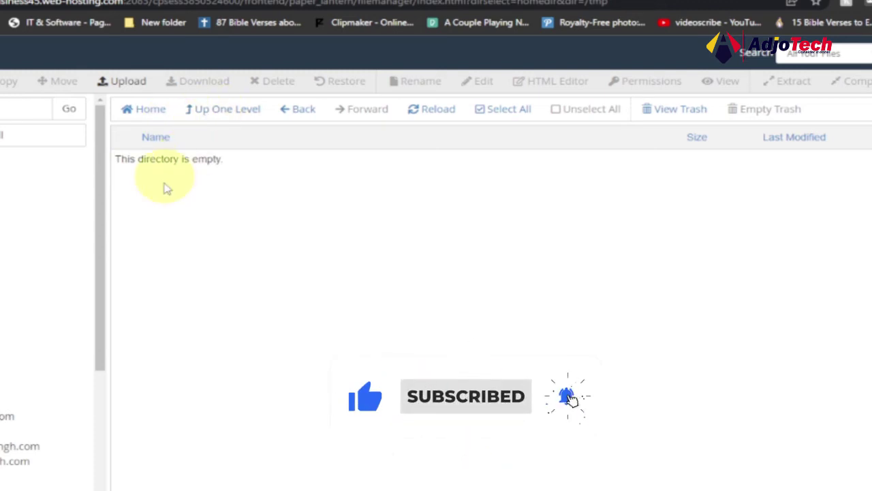
left_click(215, 116)
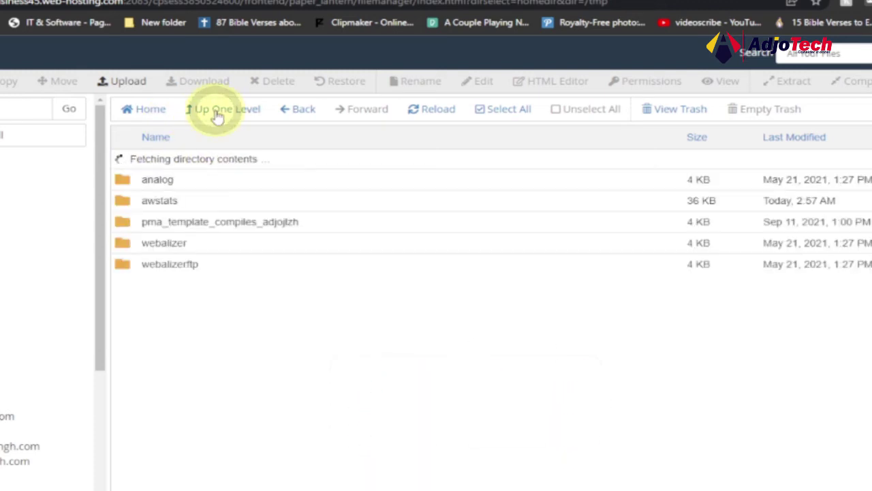
left_click(128, 185)
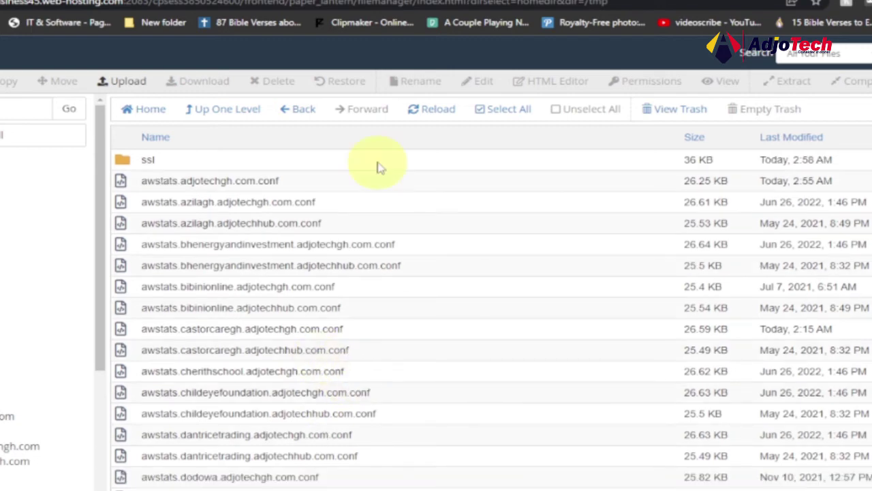
left_click(499, 114)
- Select everything in awstats except the ssl subfolder
left_click(501, 114)
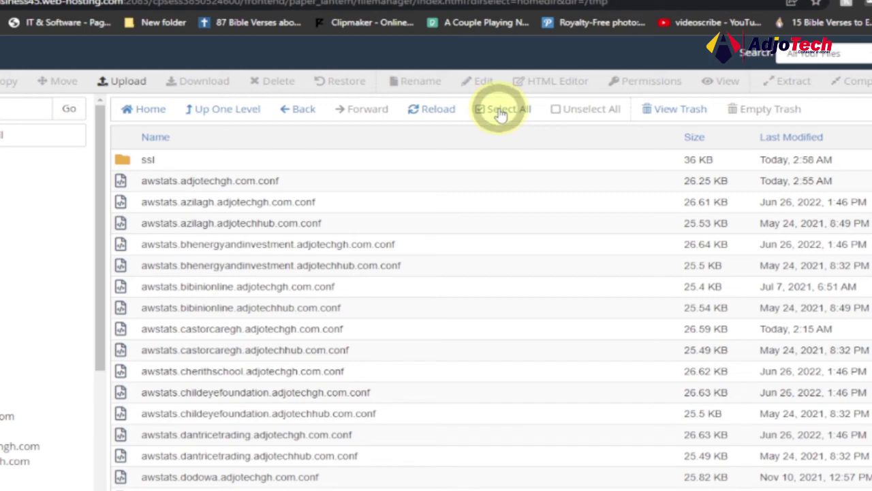
left_click(488, 112)
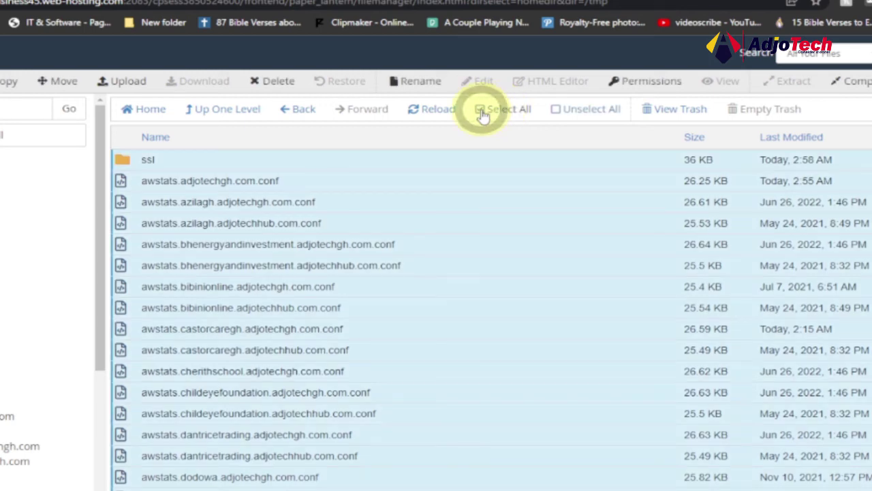
key("ctrl")
left_click(126, 163, "ctrl")
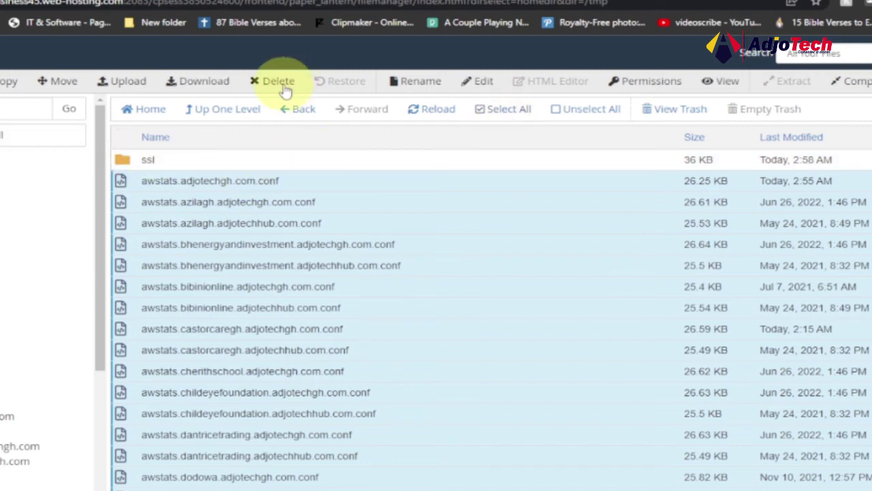
- Permanently delete the selected awstats files, skipping the trash
left_click(285, 90)
left_click(285, 87)
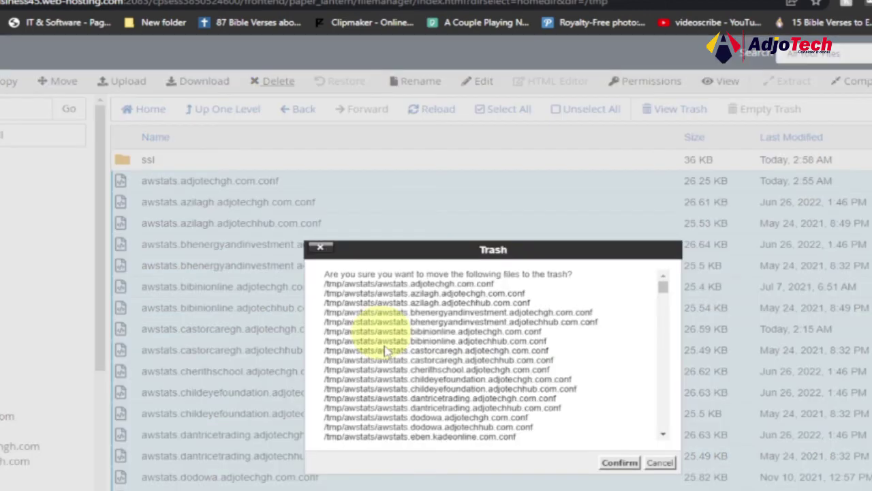
scroll(387, 351, "down", 10)
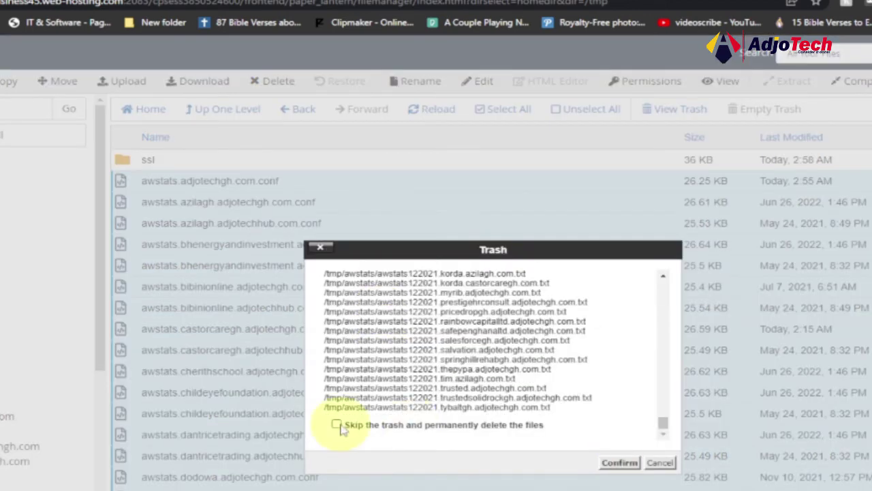
left_click(337, 424)
left_click(337, 424)
left_click(625, 466)
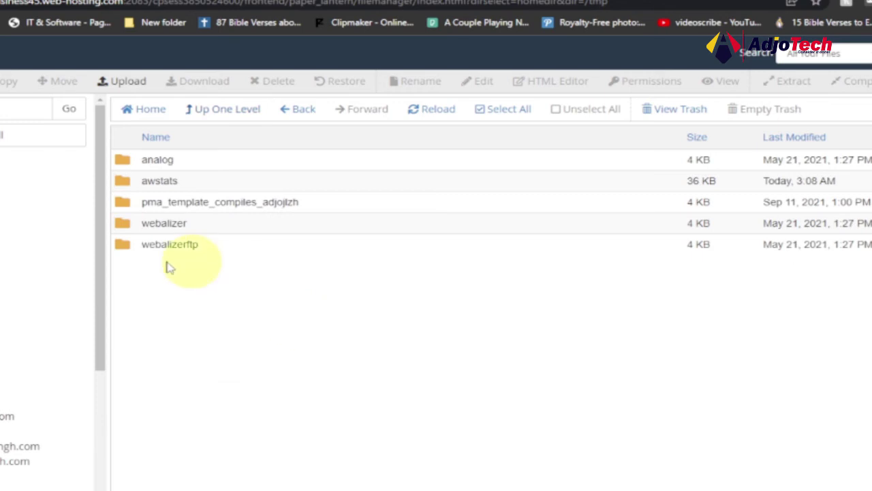
- Confirm webalizerftp is empty, return to tmp, and view the empty trash
left_click(123, 250)
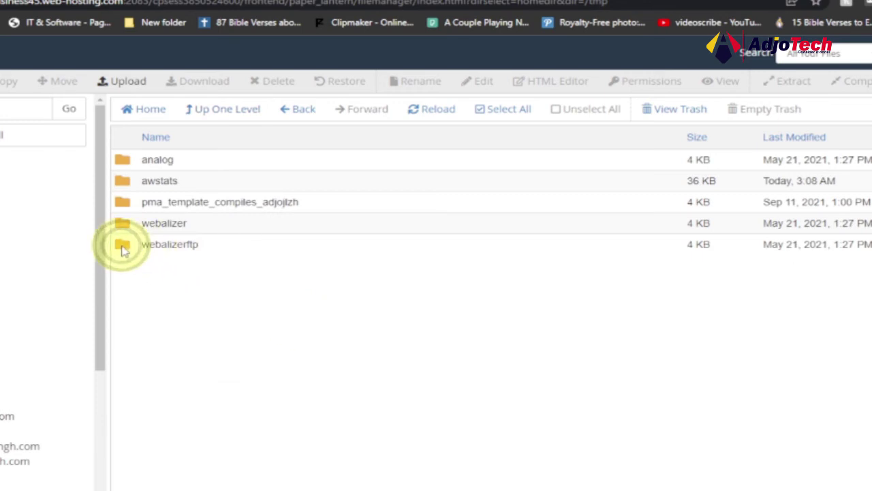
double_click(123, 250)
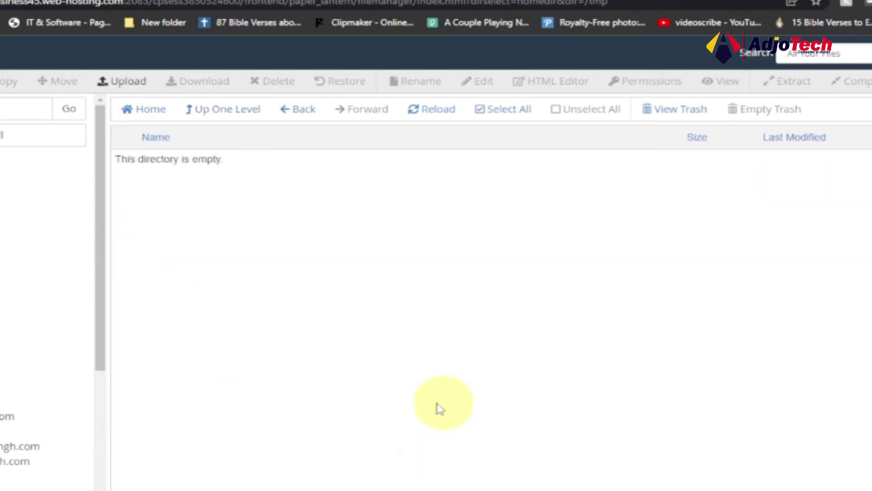
left_click(230, 115)
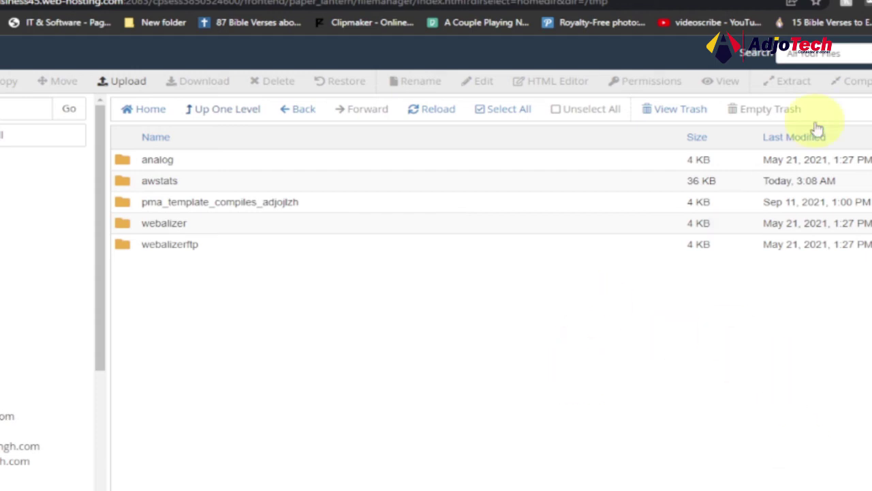
left_click(680, 118)
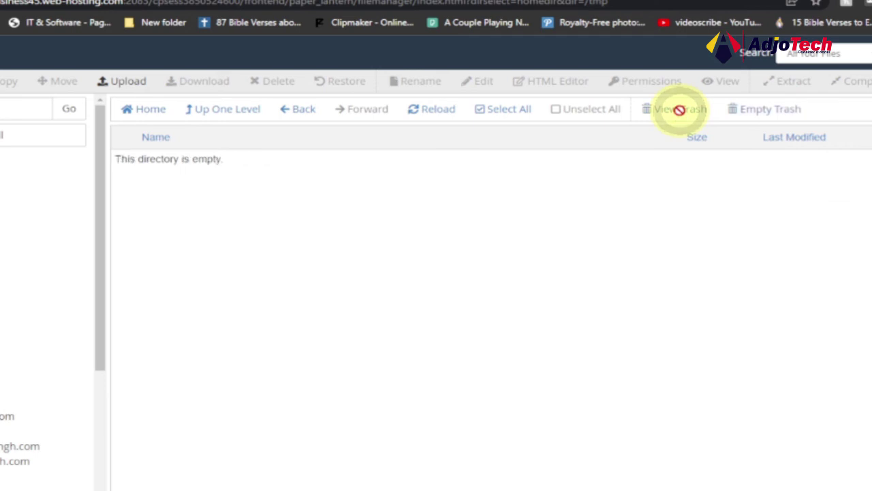